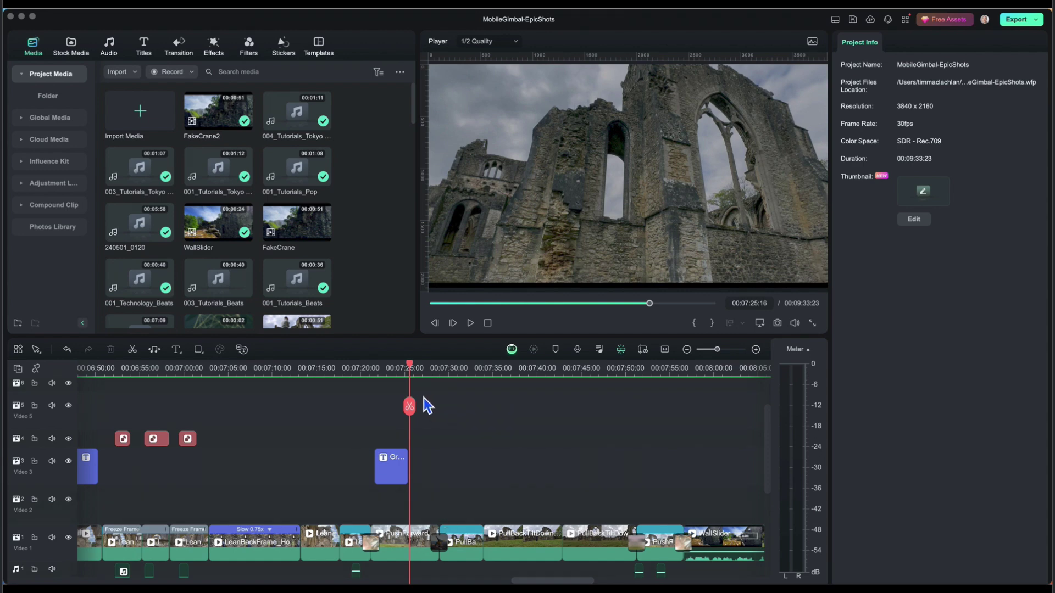
Step: Play the timeline and stop on the ruined abbey frame at 07:27:19
key("space")
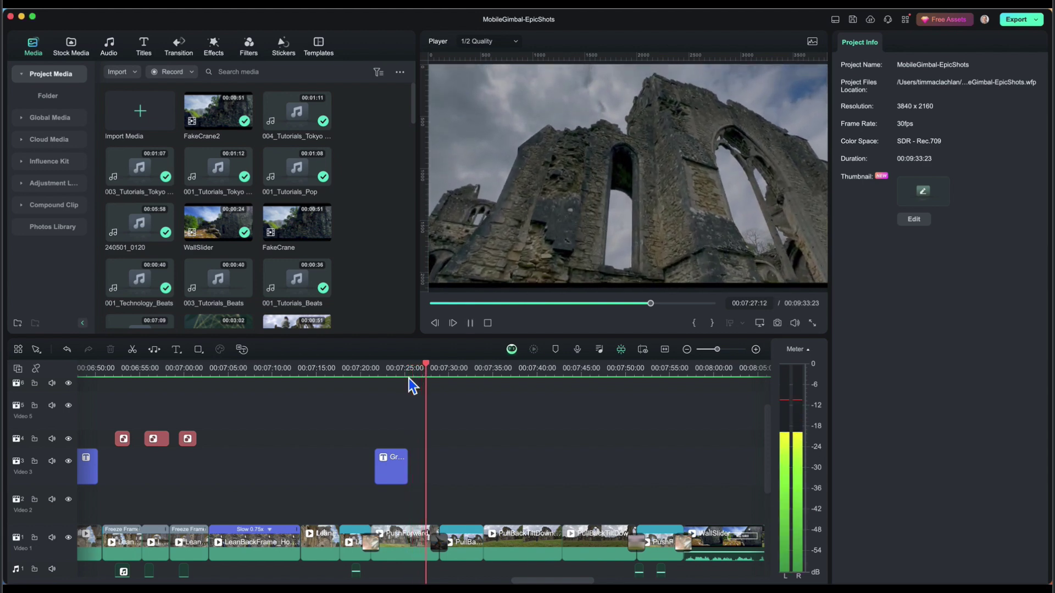
key("space")
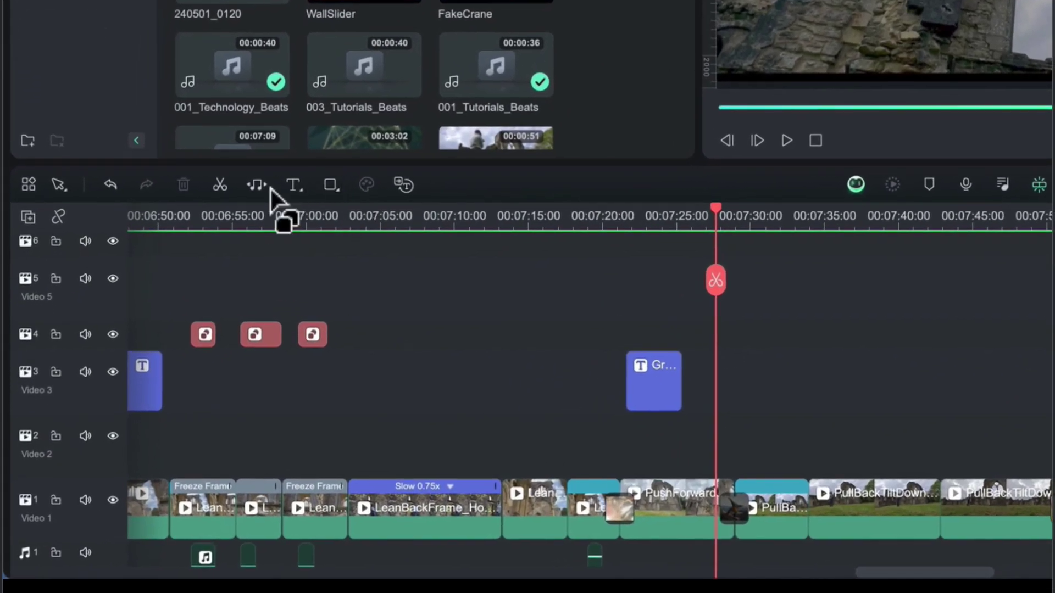
Step: Draw a rectangle, stretch it full width along the frame's top edge, and fill it black
left_click(332, 187)
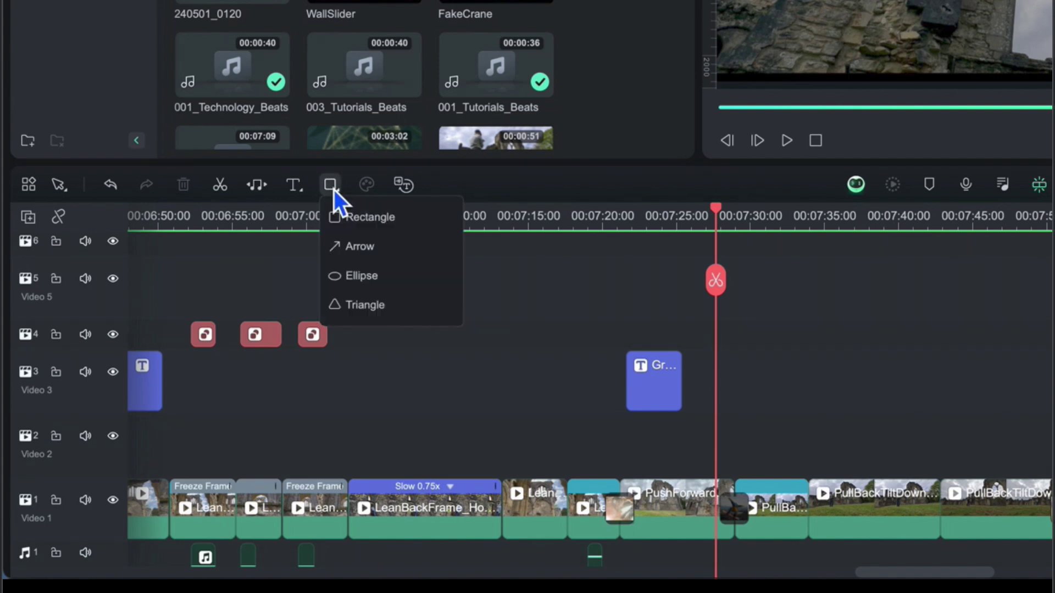
left_click(345, 221)
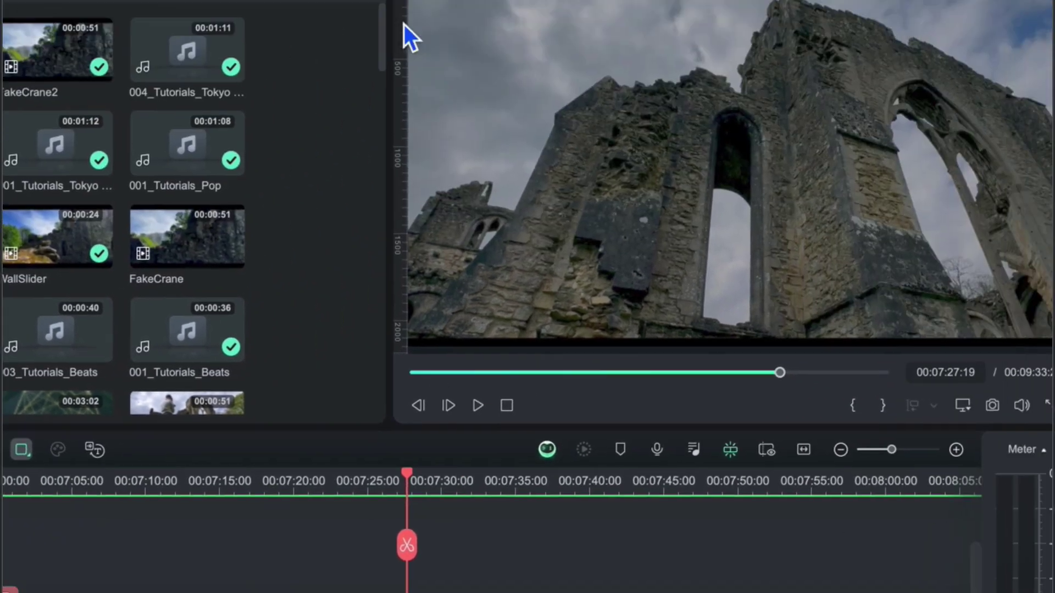
left_click_drag(479, 118, 777, 129)
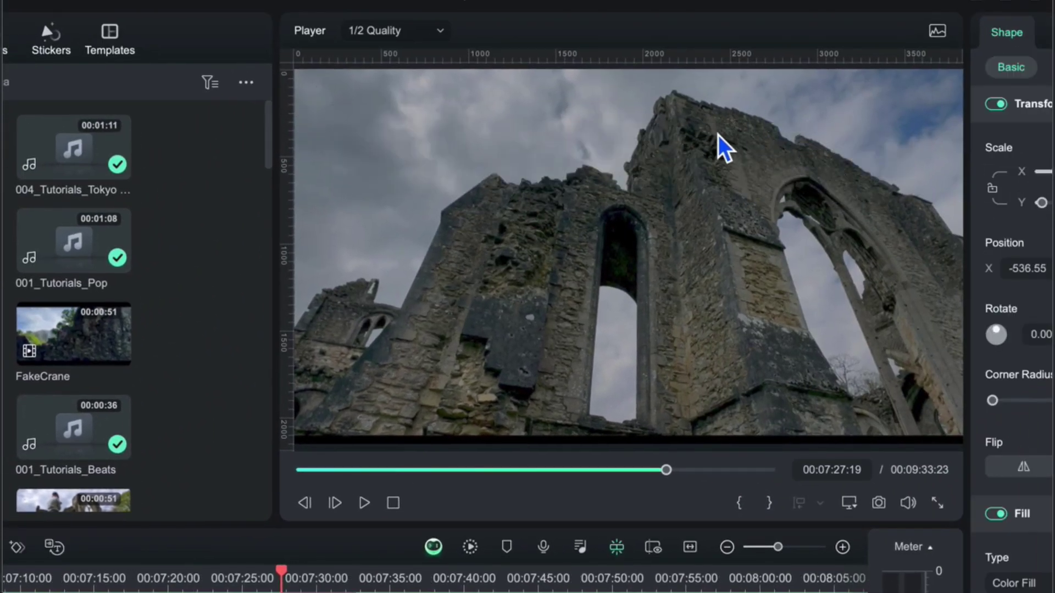
left_click_drag(528, 99, 521, 86)
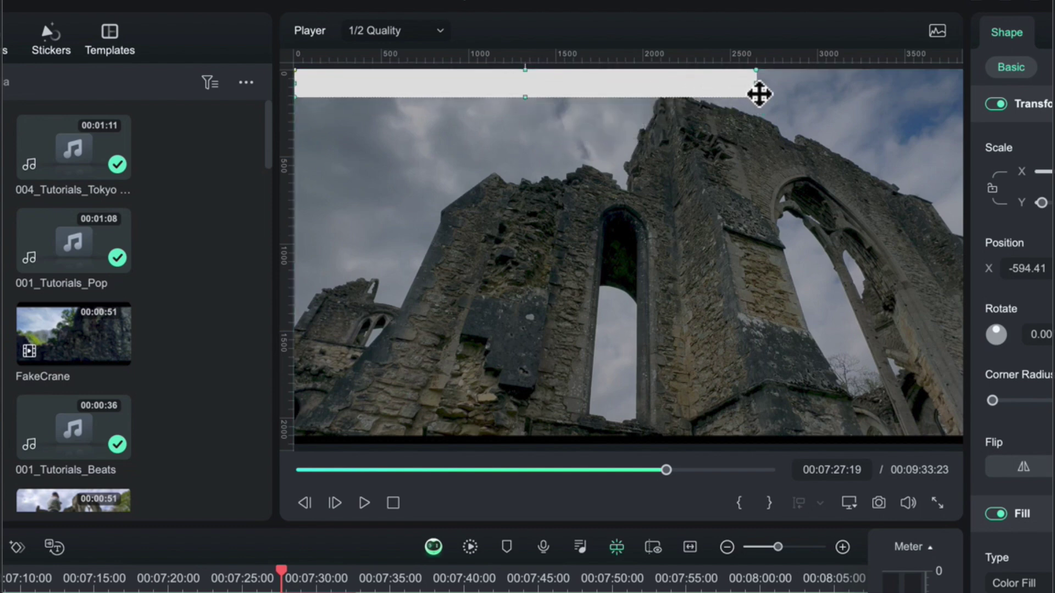
left_click_drag(758, 93, 964, 91)
left_click_drag(633, 102, 636, 96)
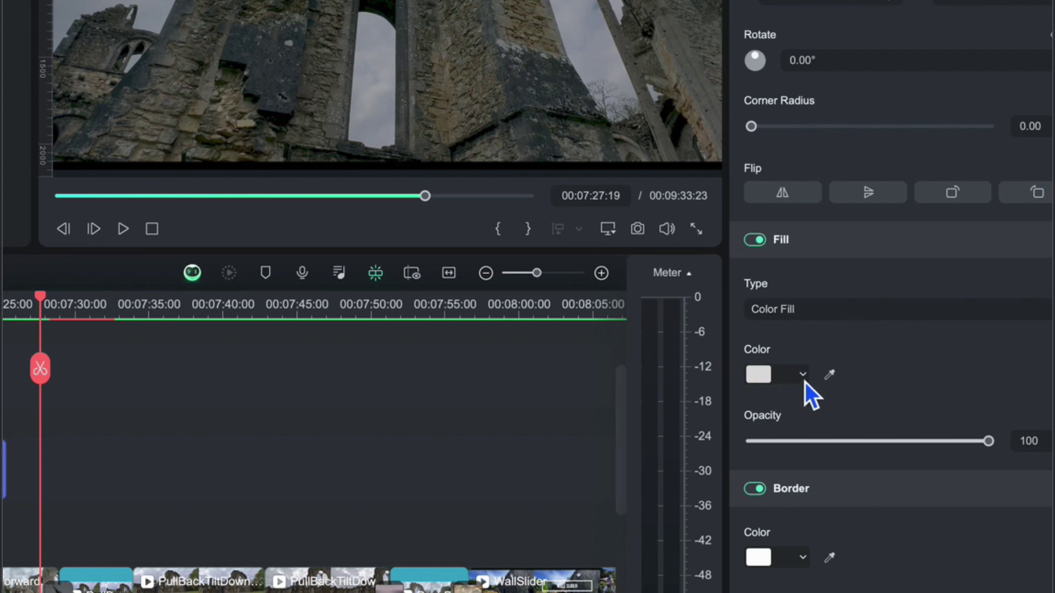
left_click(805, 382)
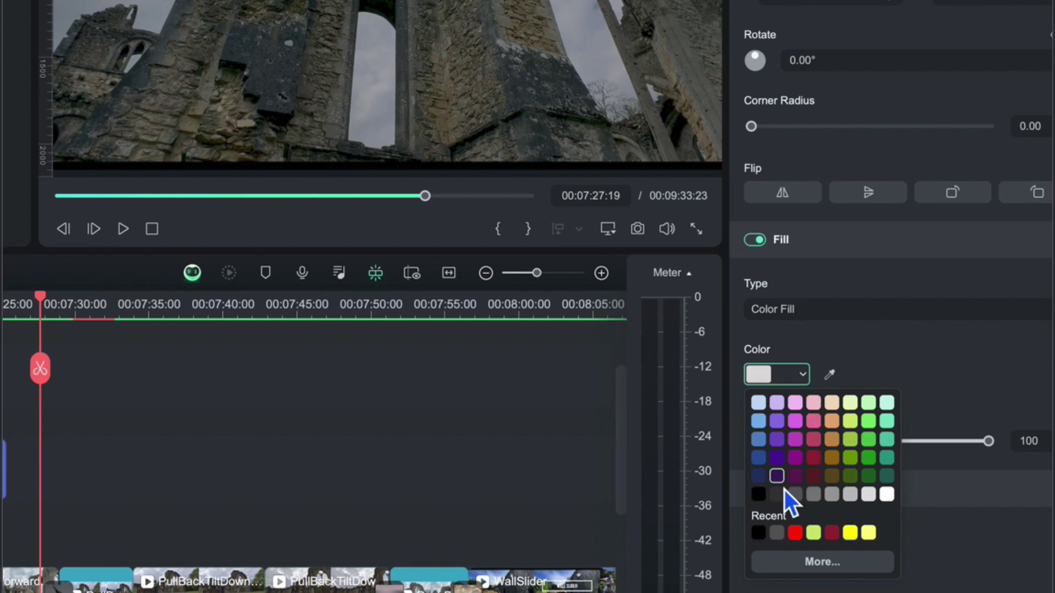
left_click(767, 499)
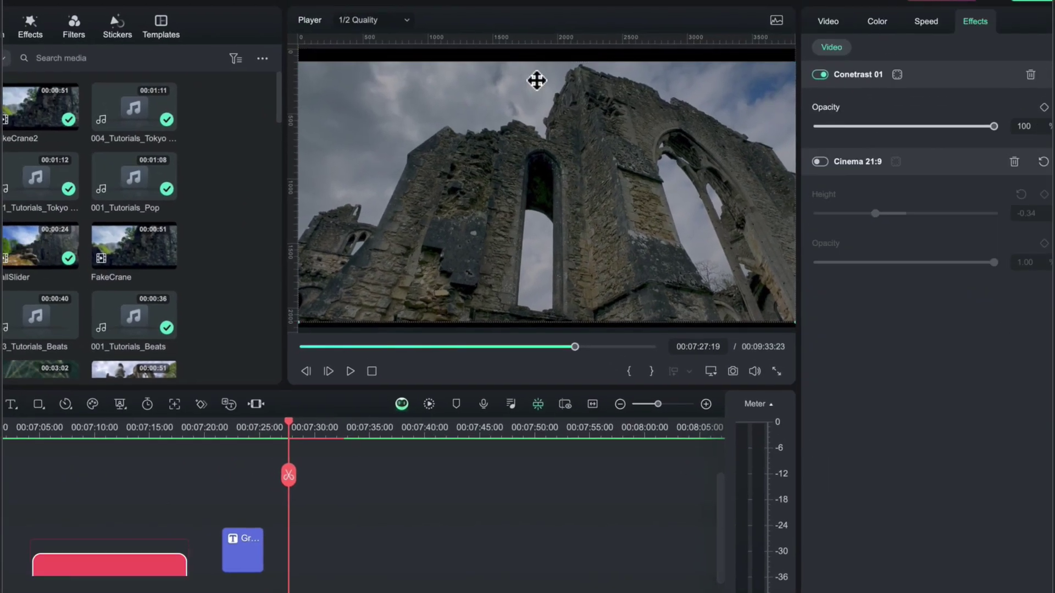
Step: Draw a second rectangle at the bottom, stretch it full width, thin it, and fill it black
left_click(503, 60)
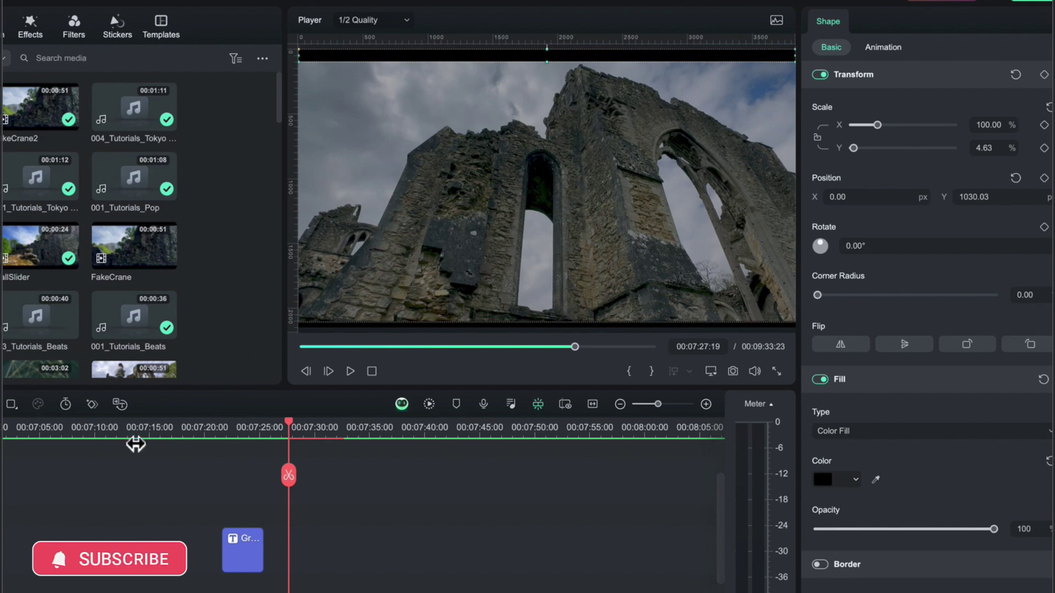
left_click(92, 487)
left_click(12, 404)
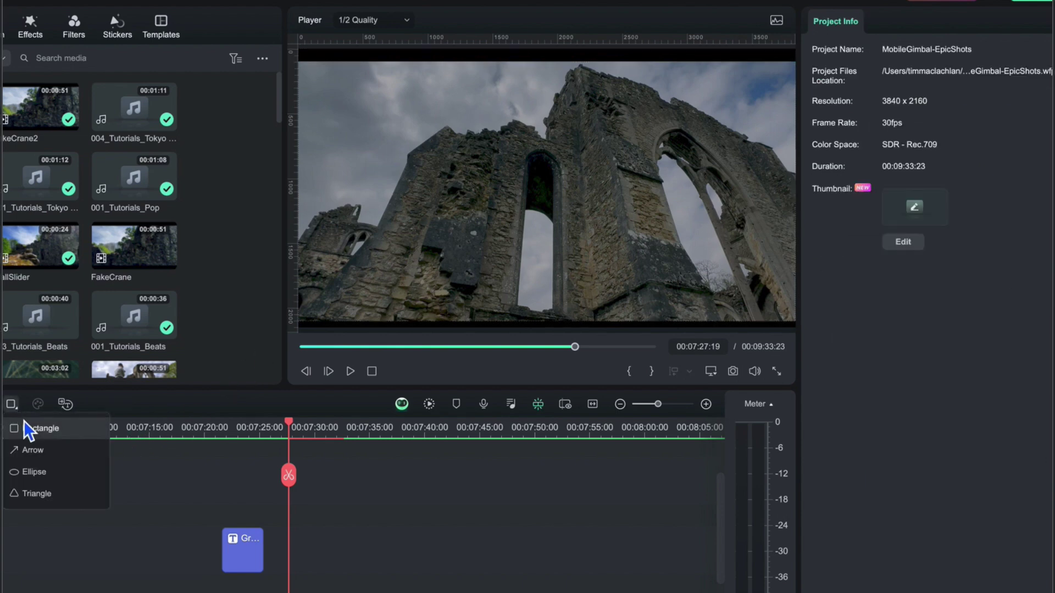
left_click(25, 428)
mouse_move(321, 266)
left_mouse_down()
mouse_move(523, 300)
mouse_move(708, 313)
mouse_move(759, 305)
mouse_move(684, 312)
left_mouse_up()
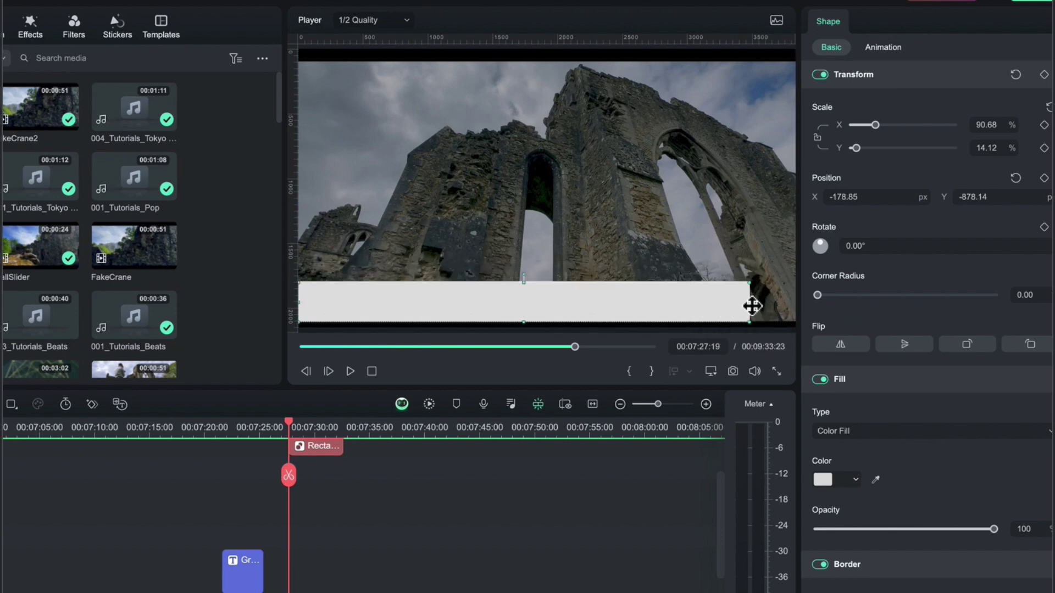
left_click_drag(754, 307, 801, 310)
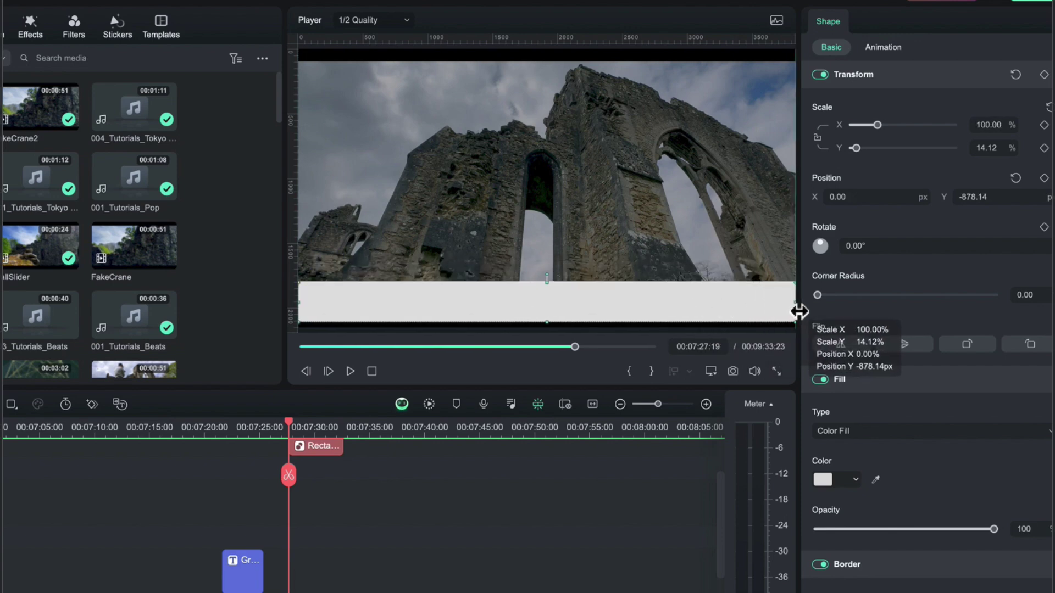
left_click_drag(551, 285, 553, 313)
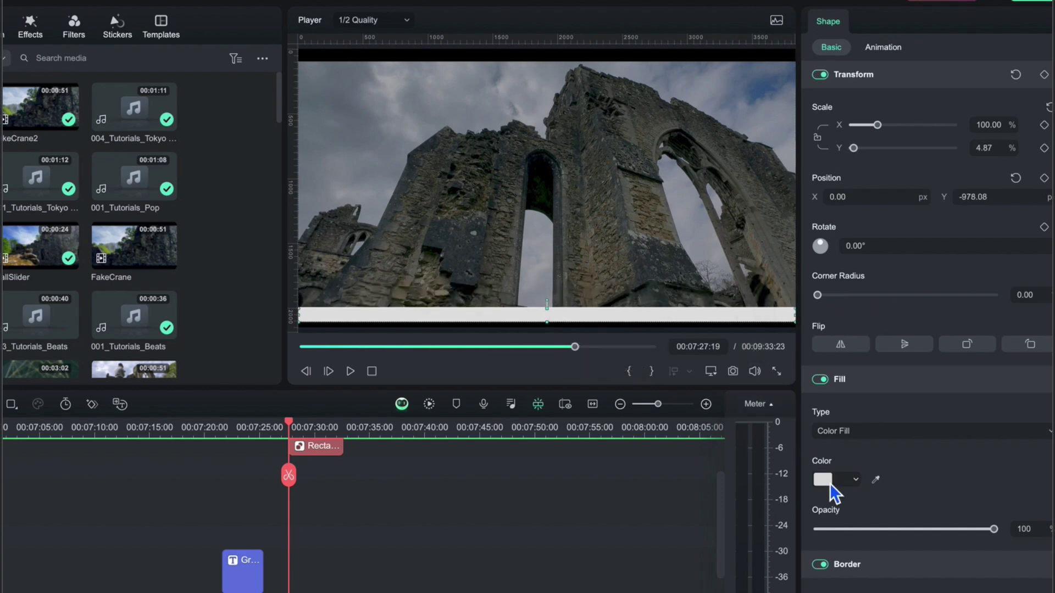
left_click(826, 479)
left_click(822, 568)
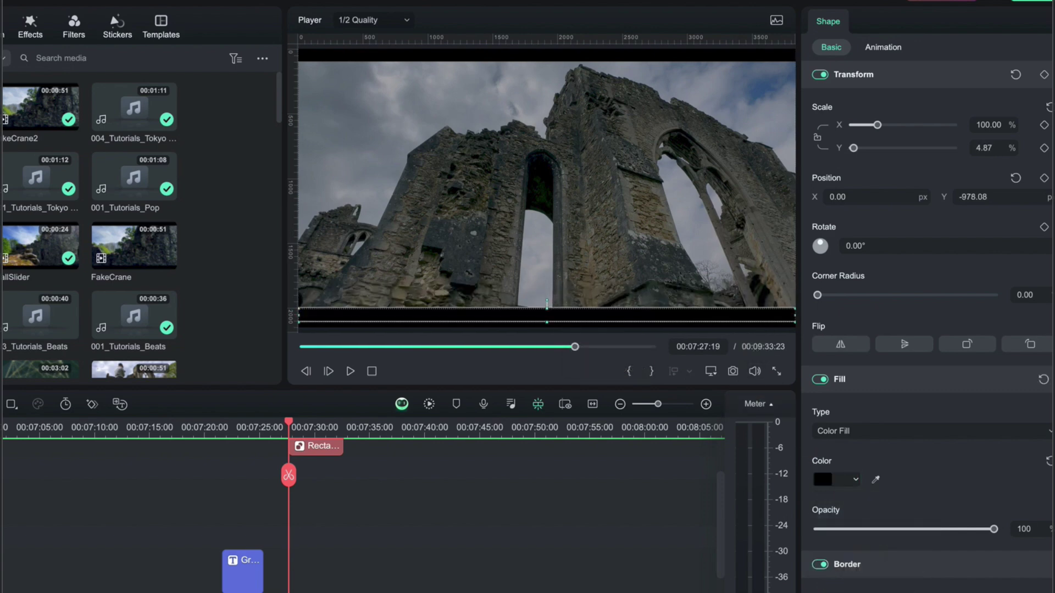
left_click(649, 265)
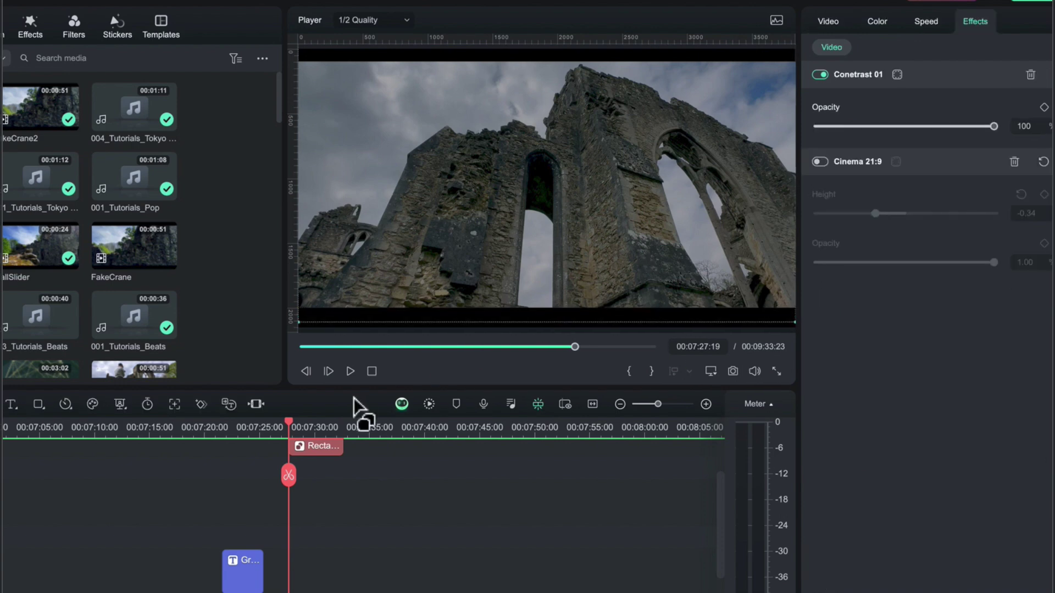
Step: Replay the abbey shot from just before 07:27:19 to check both bars
left_click(275, 433)
key("space")
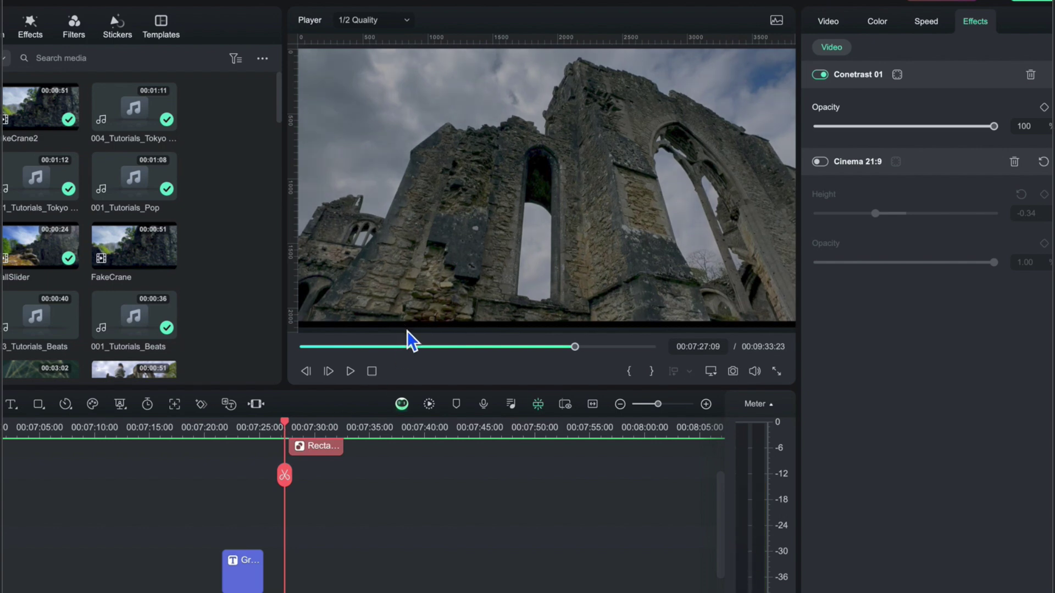
key("ctrl+c")
key("ctrl+v")
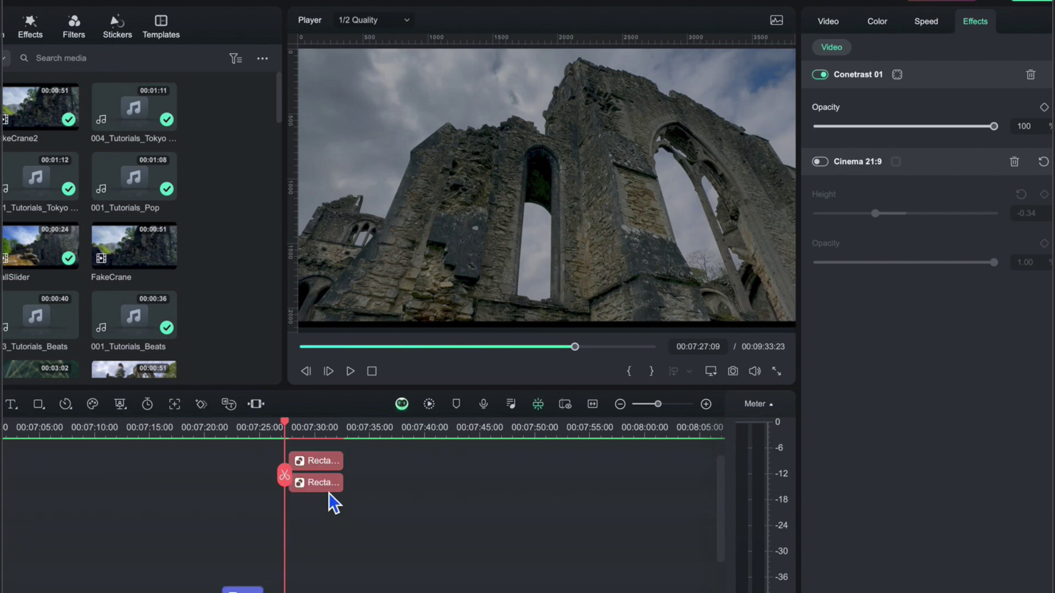
Step: Delete the top and bottom Rectangle clips from the timeline
left_click(327, 468)
key("Delete")
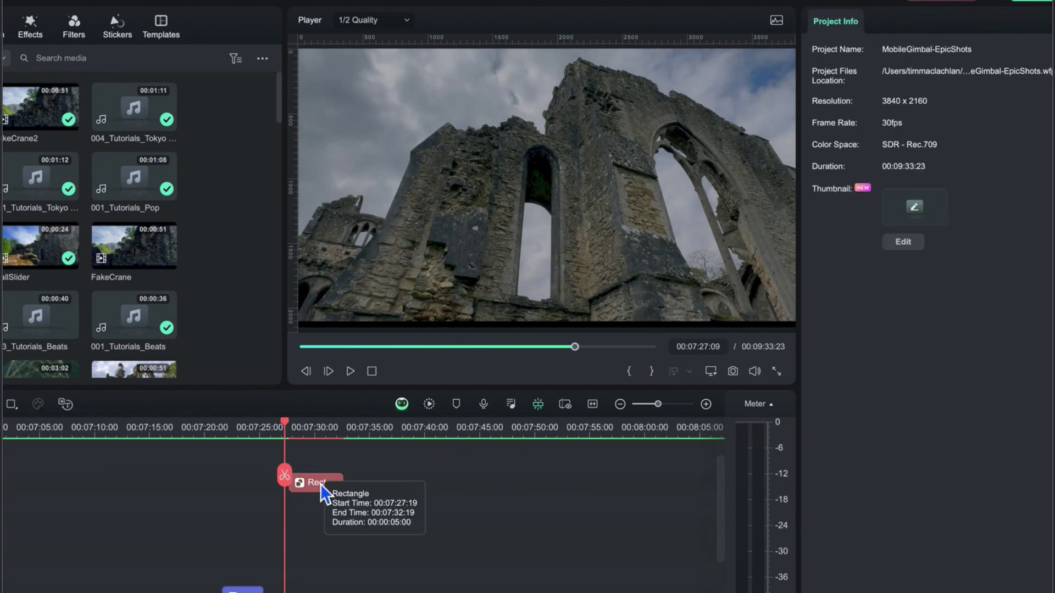
left_click(320, 484)
key("Delete")
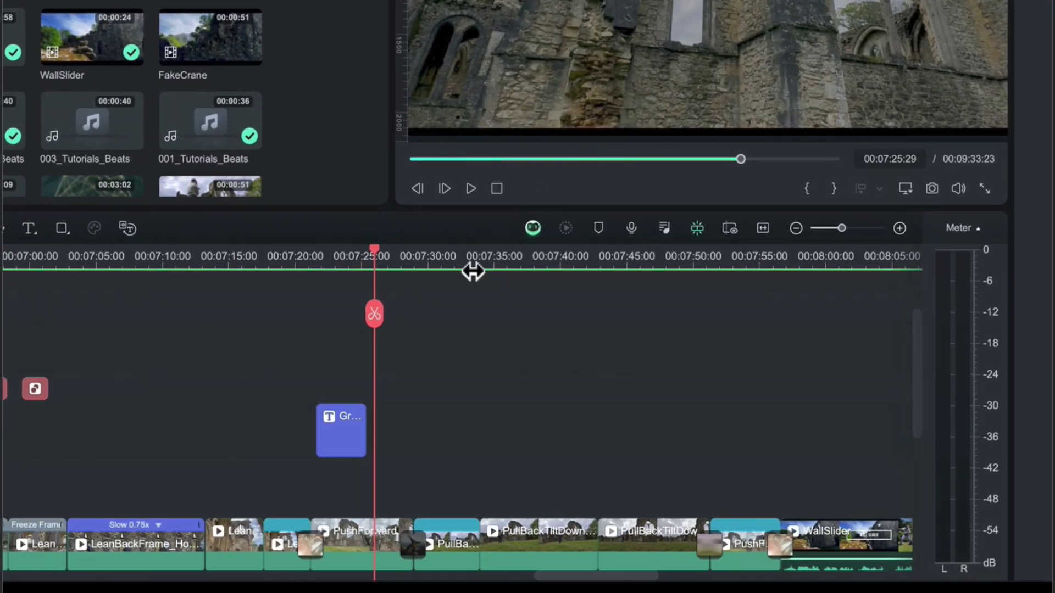
Step: With the PushForward clip selected, search the Effects library for 'cinema'
left_click(363, 534)
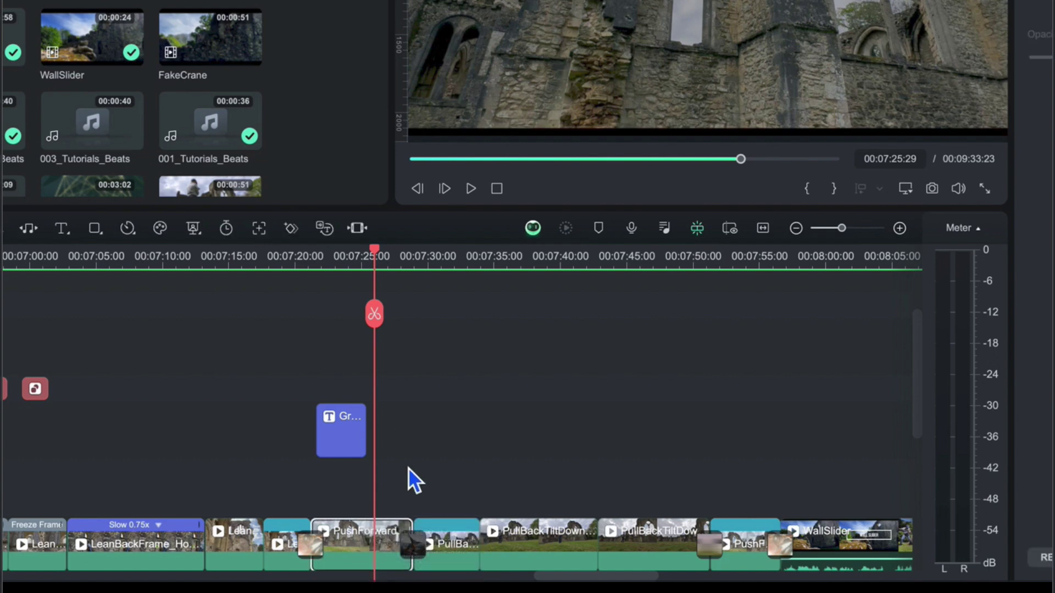
scroll(408, 470, "down", 2)
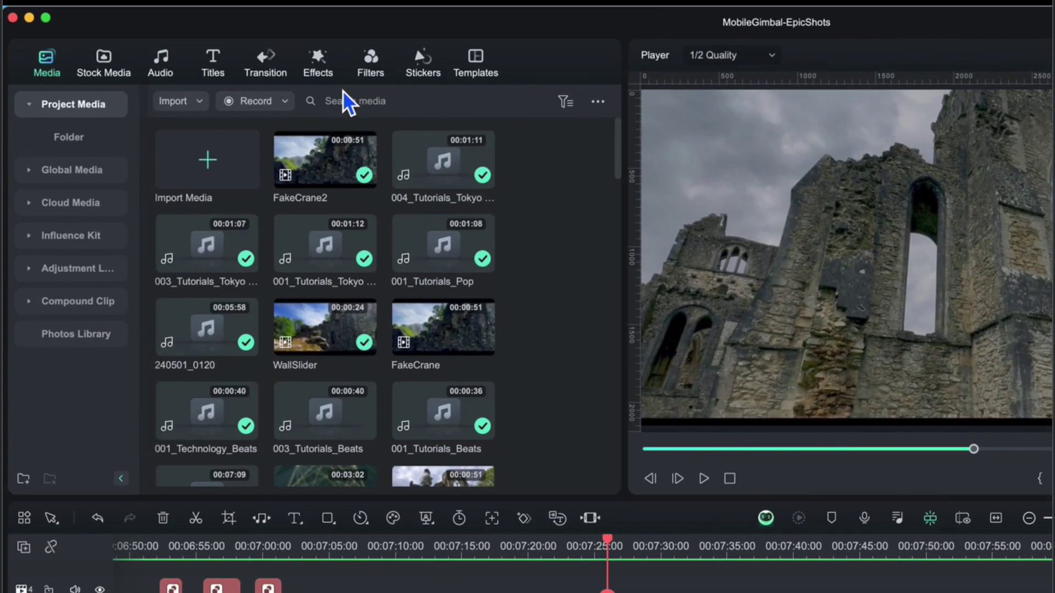
left_click(317, 70)
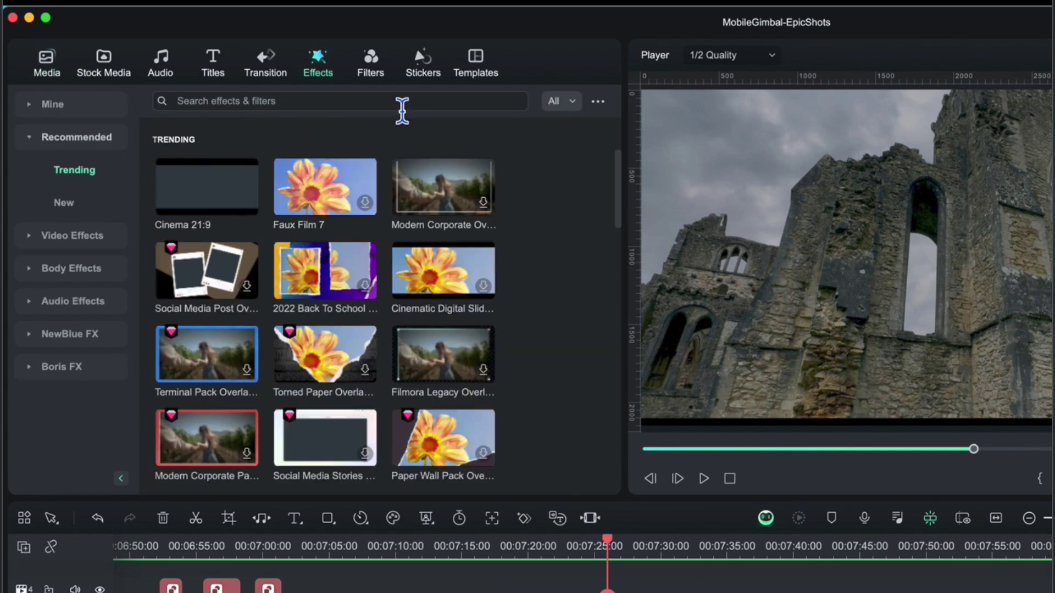
mouse_move(206, 194)
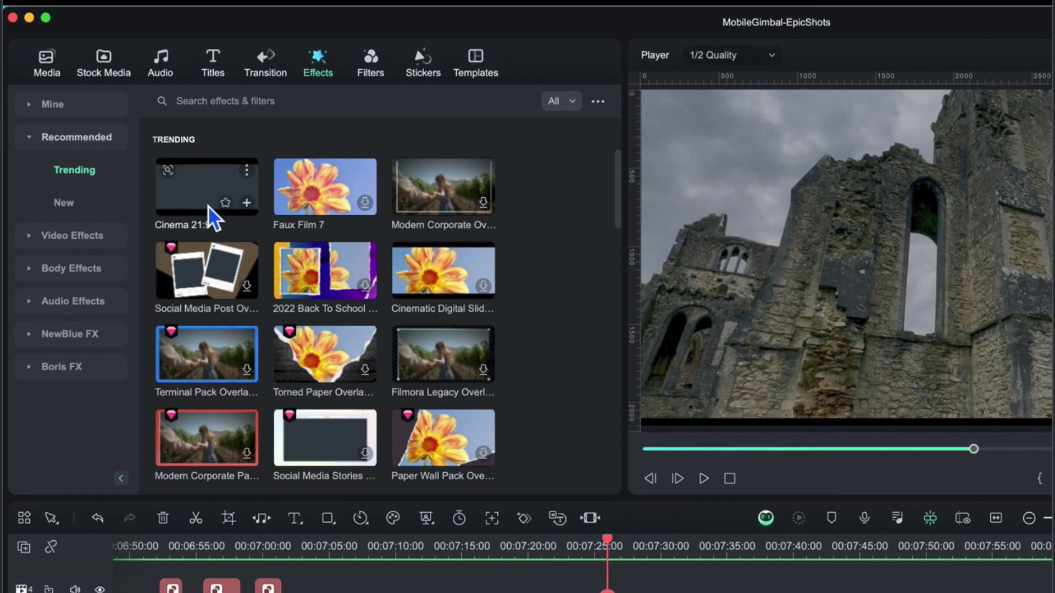
left_click(247, 103)
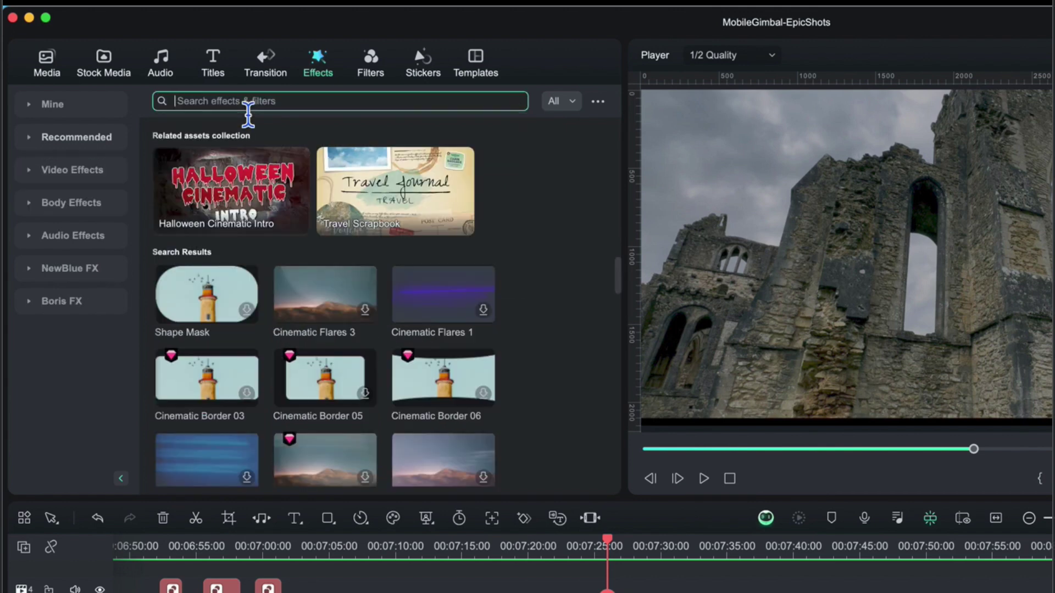
type("cinema")
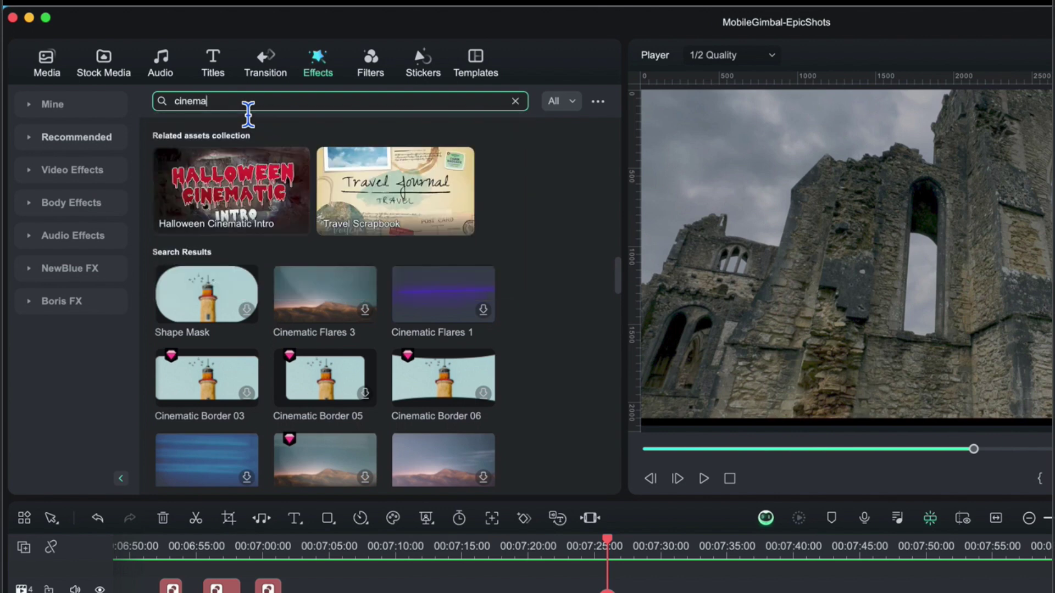
key("Return")
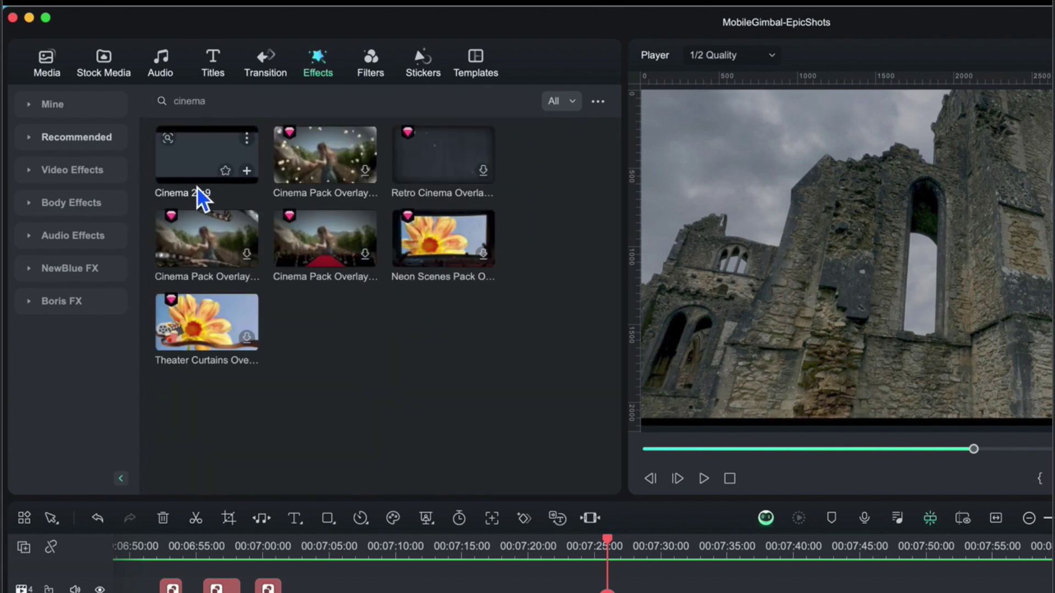
Step: Favourite Cinema 21:9 and drag it from Favorites onto the PushForward clip to preview
left_click(225, 172)
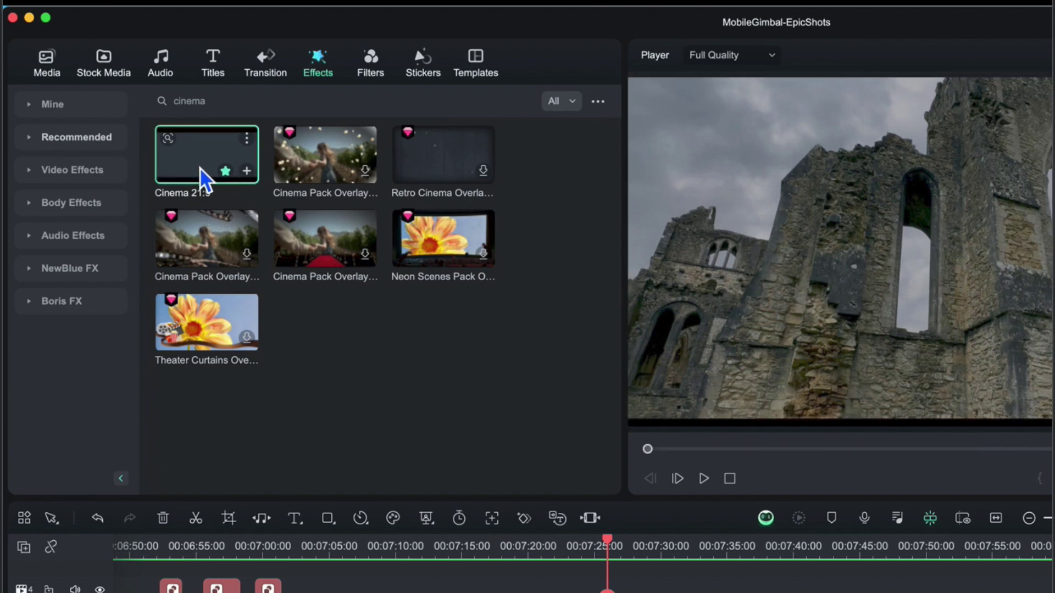
left_click(36, 106)
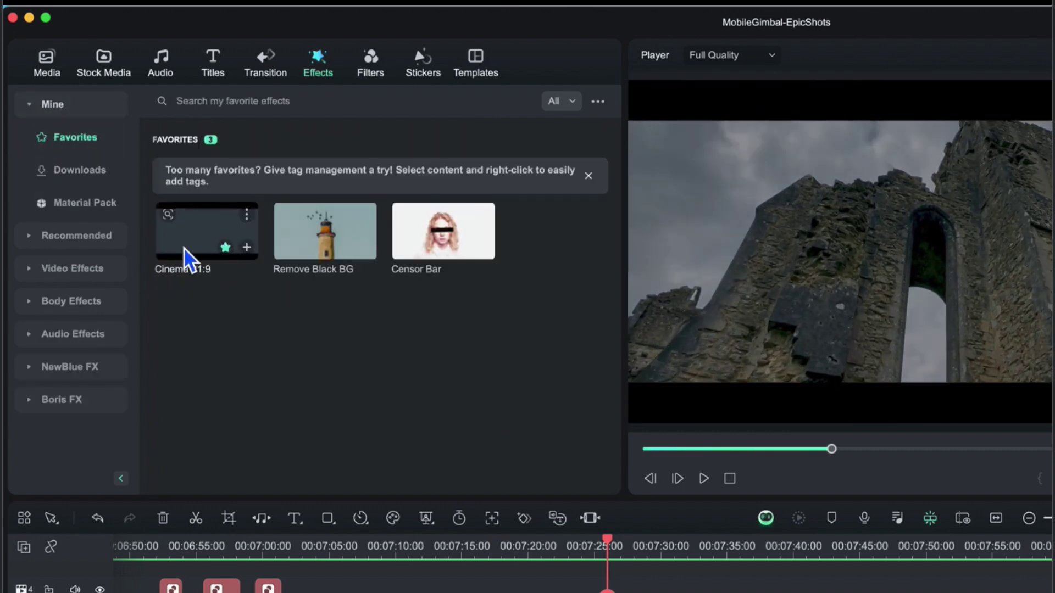
left_click_drag(198, 259, 291, 332)
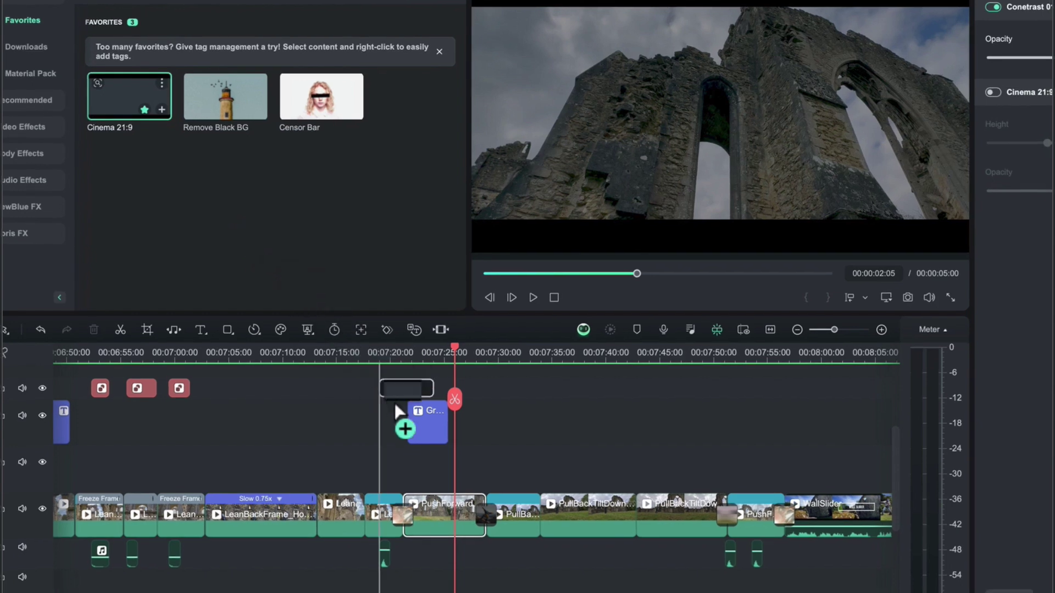
left_click_drag(205, 191, 432, 502)
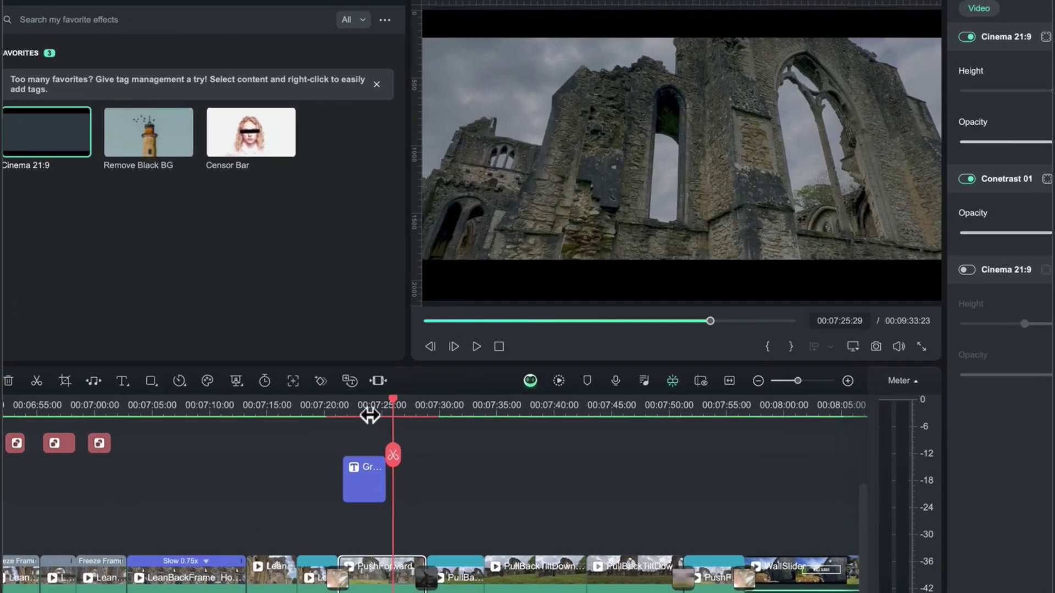
left_click(369, 415)
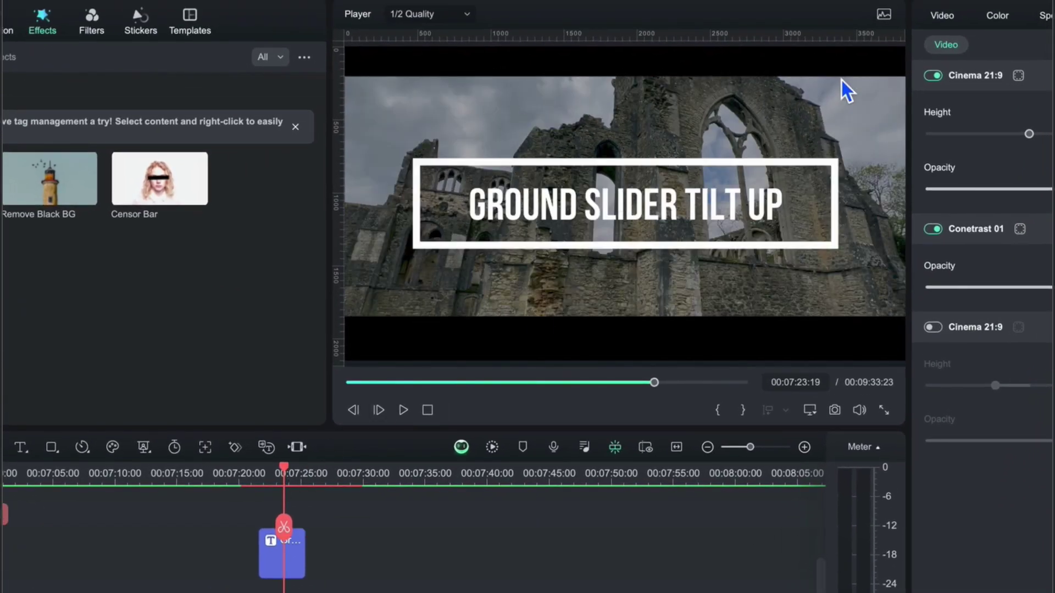
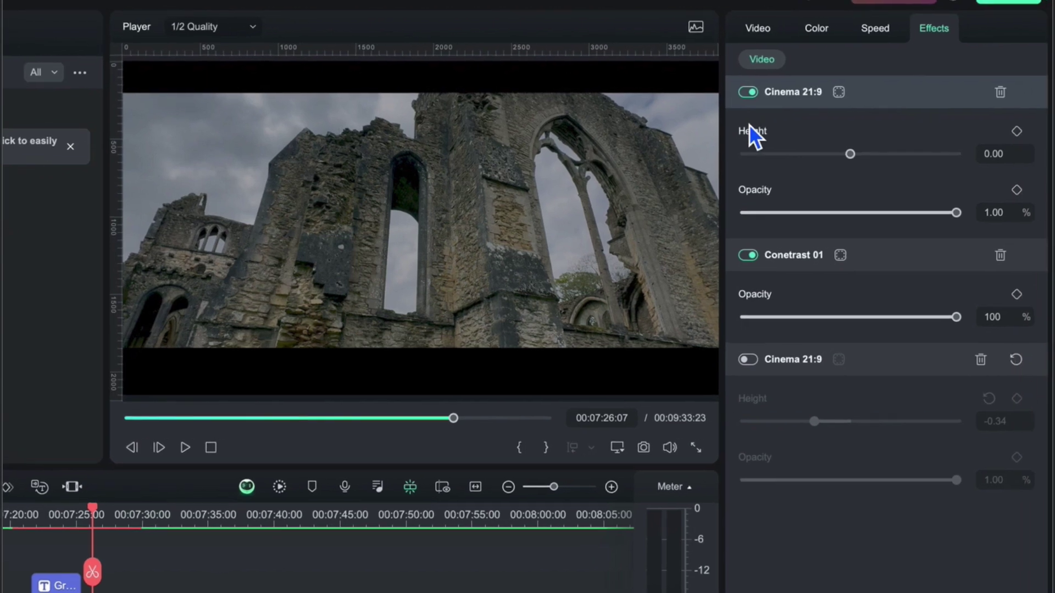
Step: Show the ruins clip's Basic Transform and Compositing settings on the Video tab
left_click(625, 242)
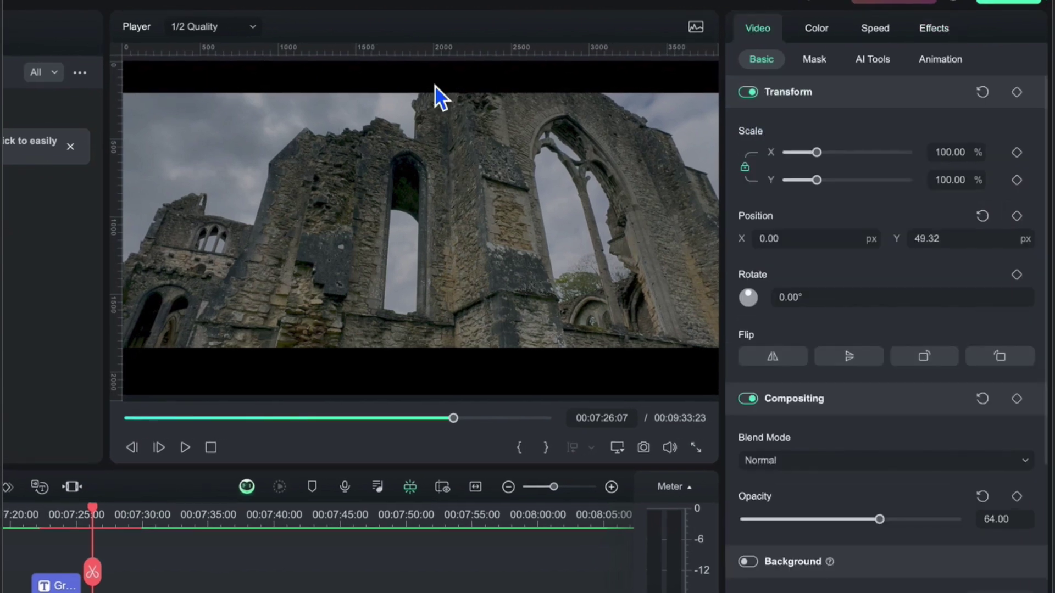
Step: Reduce the Cinema 21:9 letterbox height on the ruins clip to -0.17
left_click(933, 31)
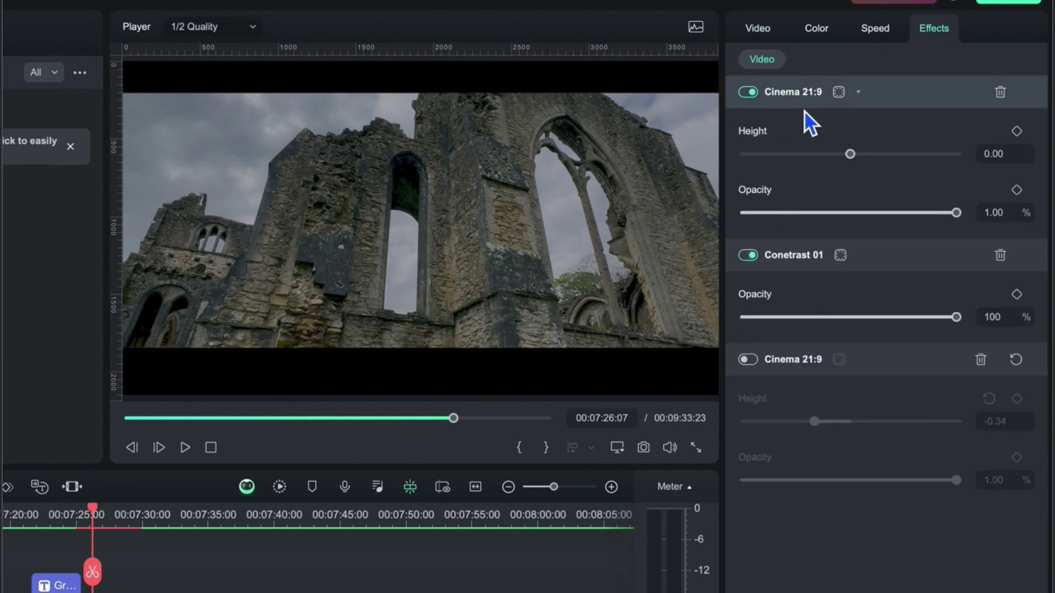
mouse_move(855, 160)
left_mouse_down()
mouse_move(827, 151)
mouse_move(894, 176)
mouse_move(832, 152)
mouse_move(837, 160)
left_mouse_up()
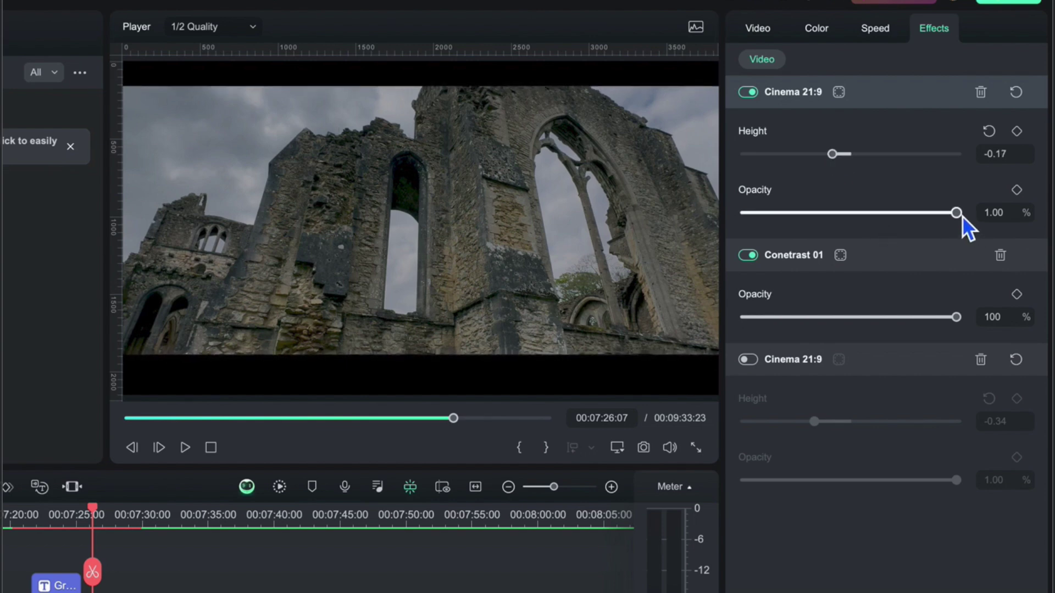